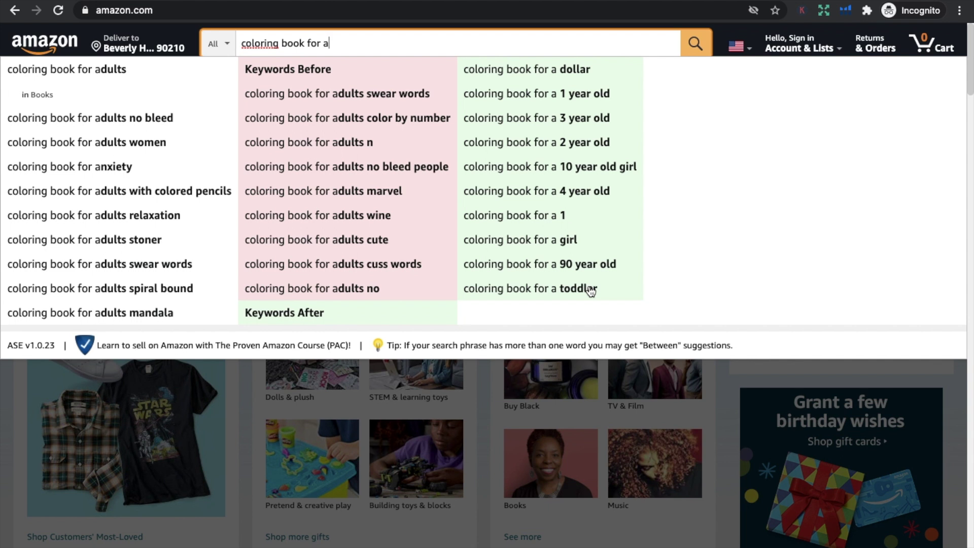
- Look up Amazon search suggestions for "coloring book for b" and for "coloring book for c"
key(BackSpace)
text(b)
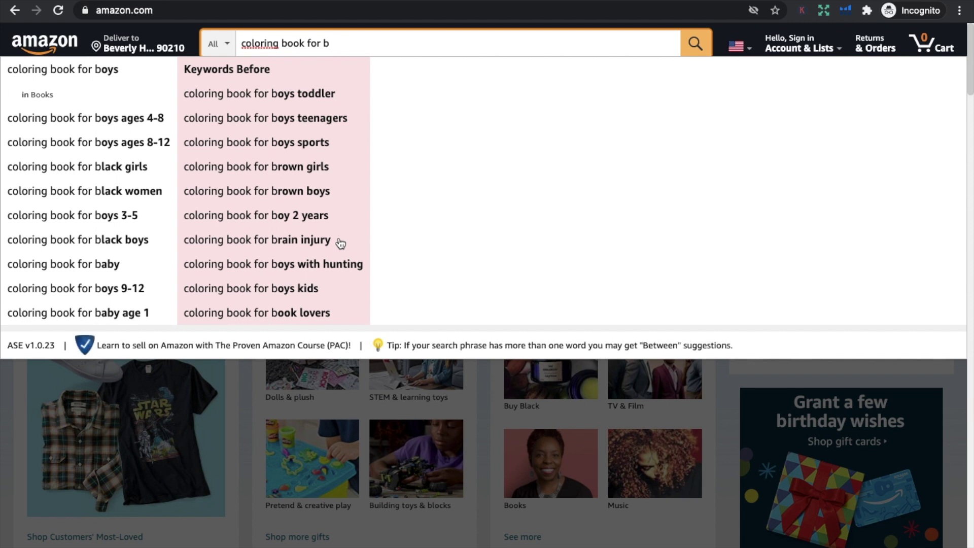
key(BackSpace)
text(c)
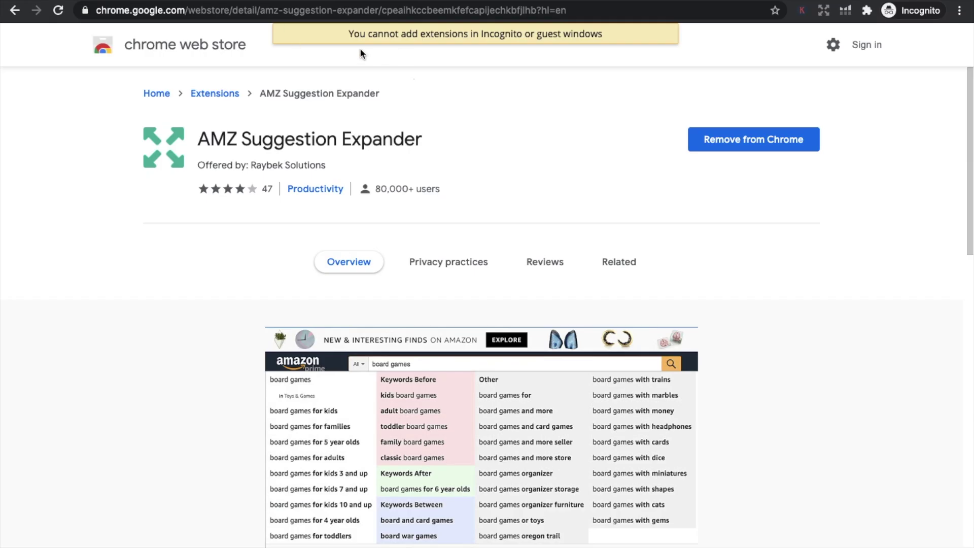
- Search Google for "keywords anywhere plugin" and open the Keywords Everywhere Chrome Extension result
click(220, 13)
text(keywords an)
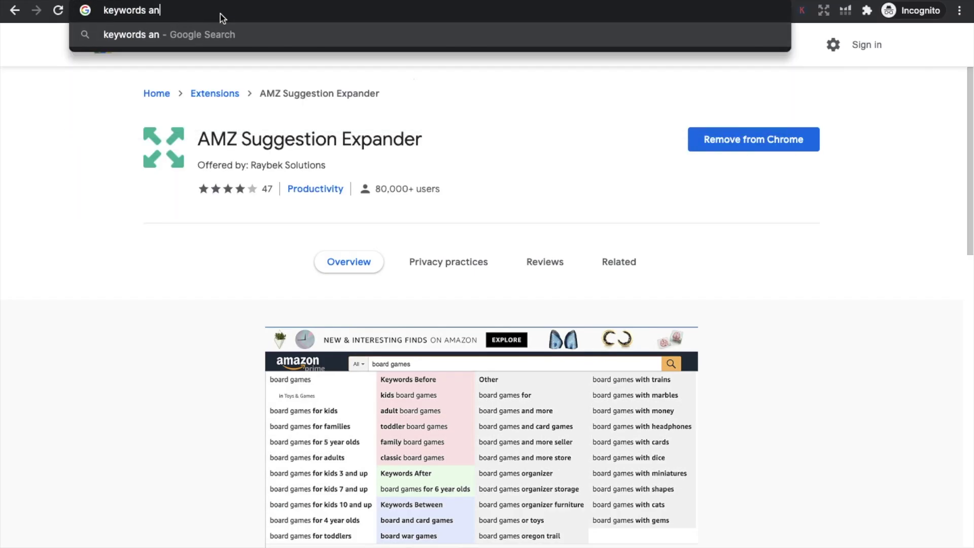
text(ywhere plugin)
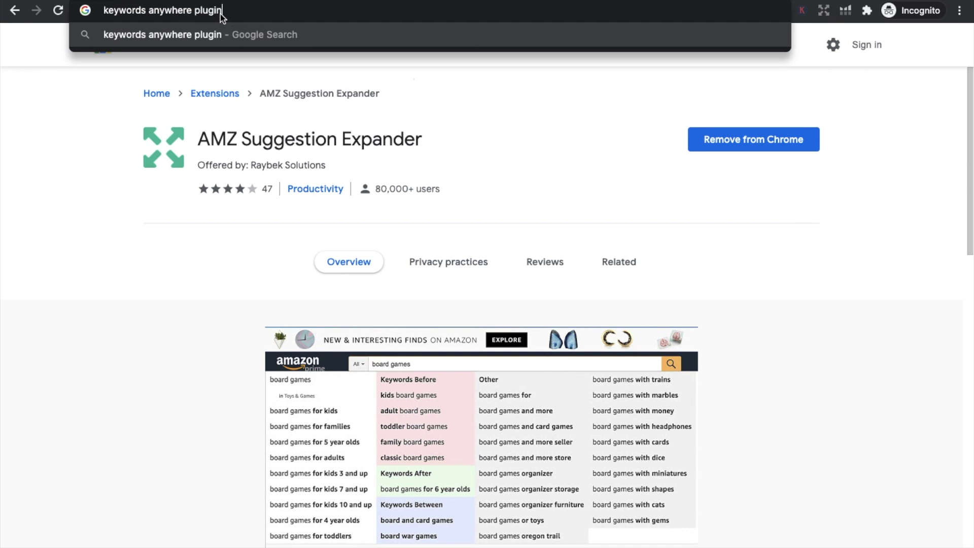
key(Return)
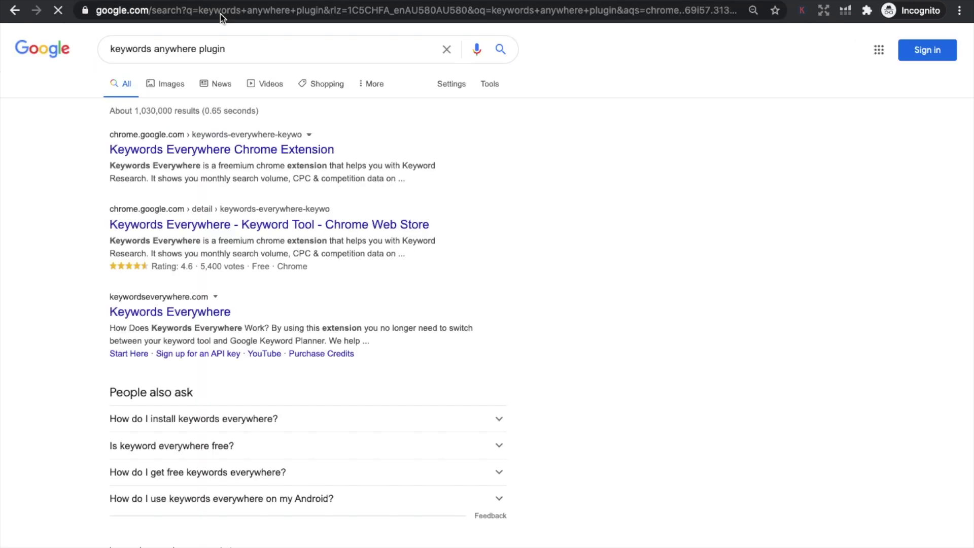
click(175, 146)
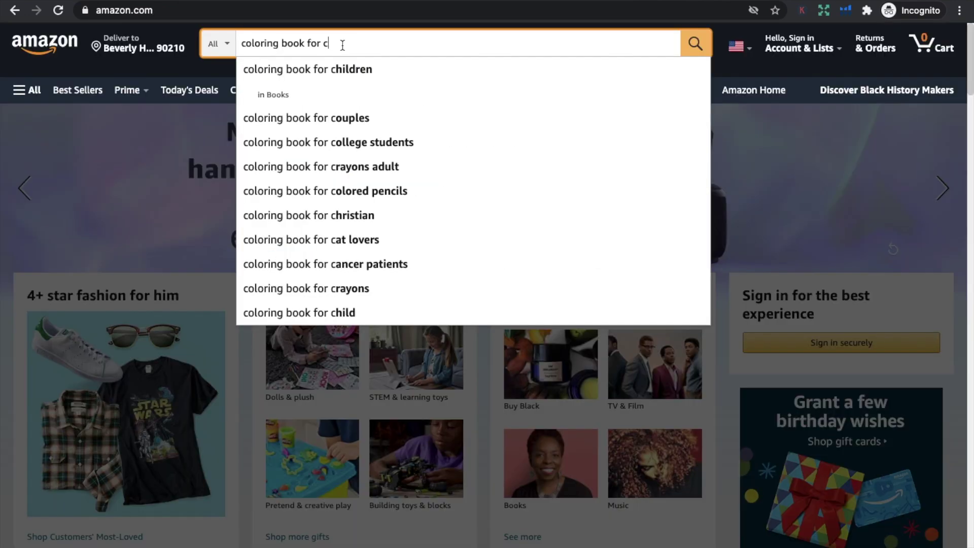
- Shorten the Amazon query to "coloring book", run the search, and examine the keyword's search volume and CPC
key(BackSpace)
key(BackSpace)
key(BackSpace)
key(BackSpace)
key(BackSpace)
key(BackSpace)
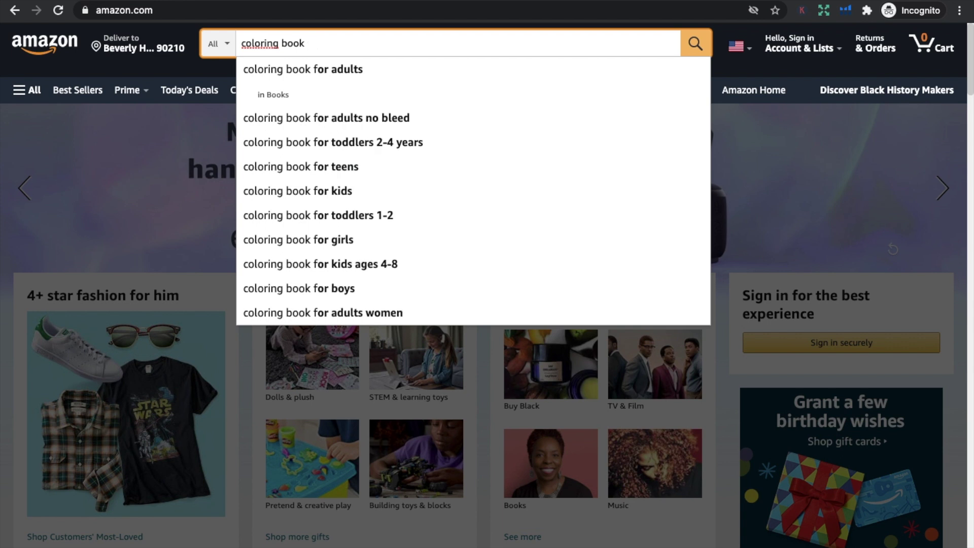
key(Return)
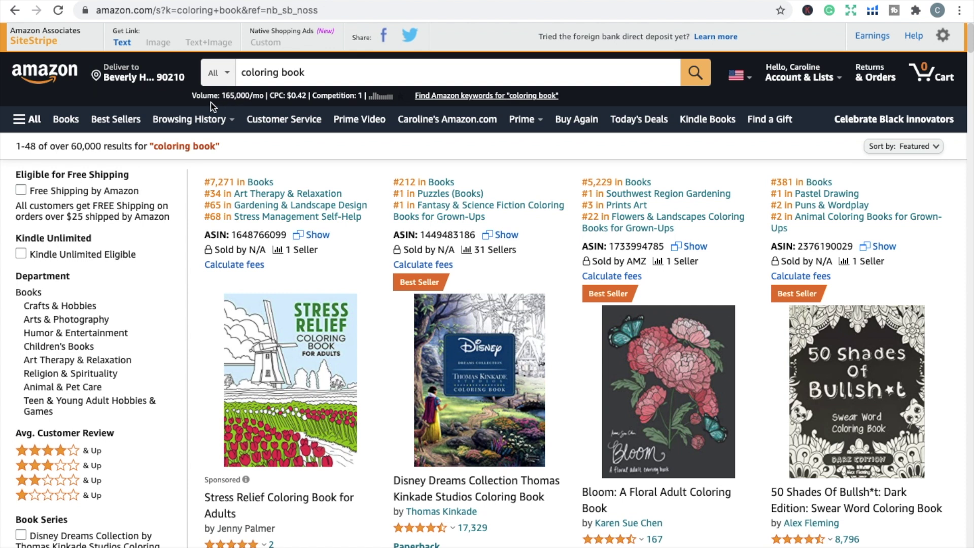
drag(194, 96, 307, 95)
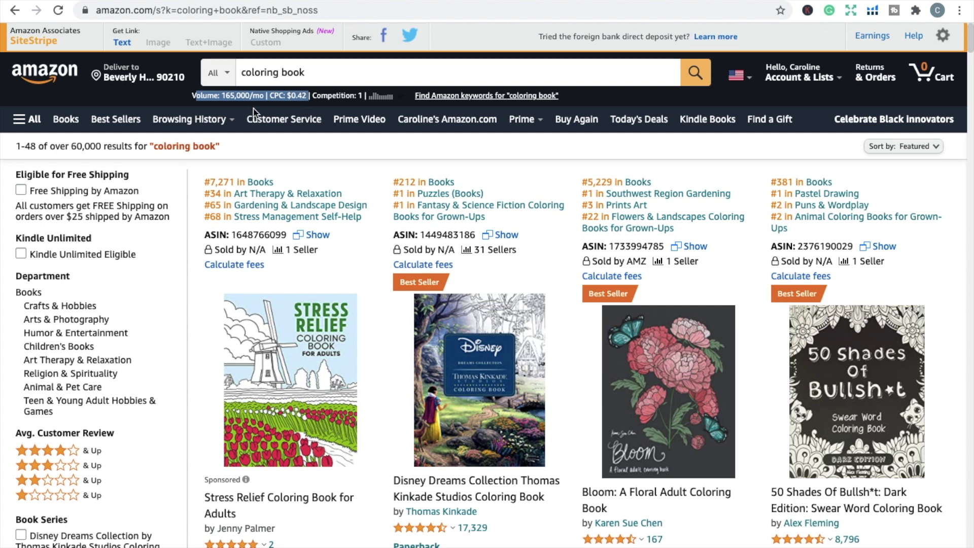
click(190, 94)
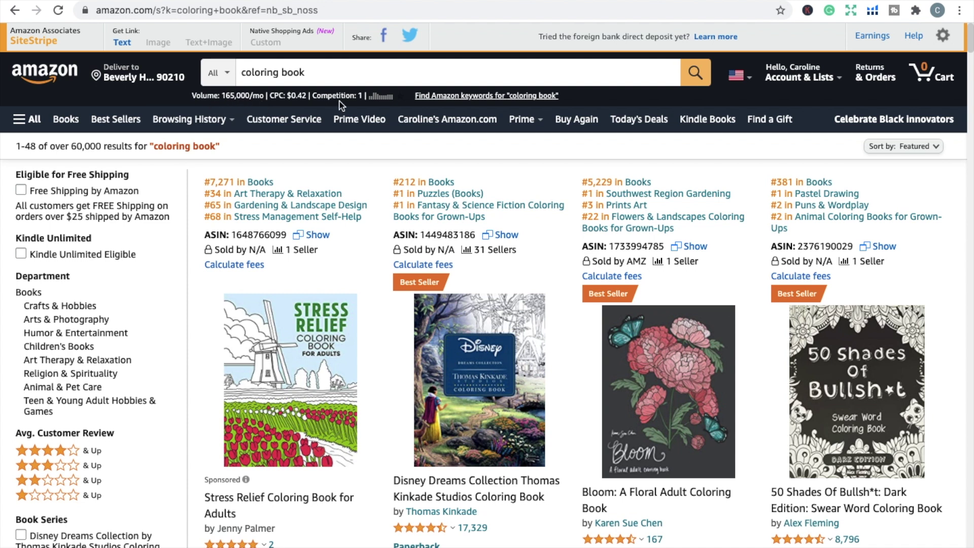
- Extend the Amazon query to "coloring book for a" to check its expanded suggestions
click(319, 72)
text(for a)
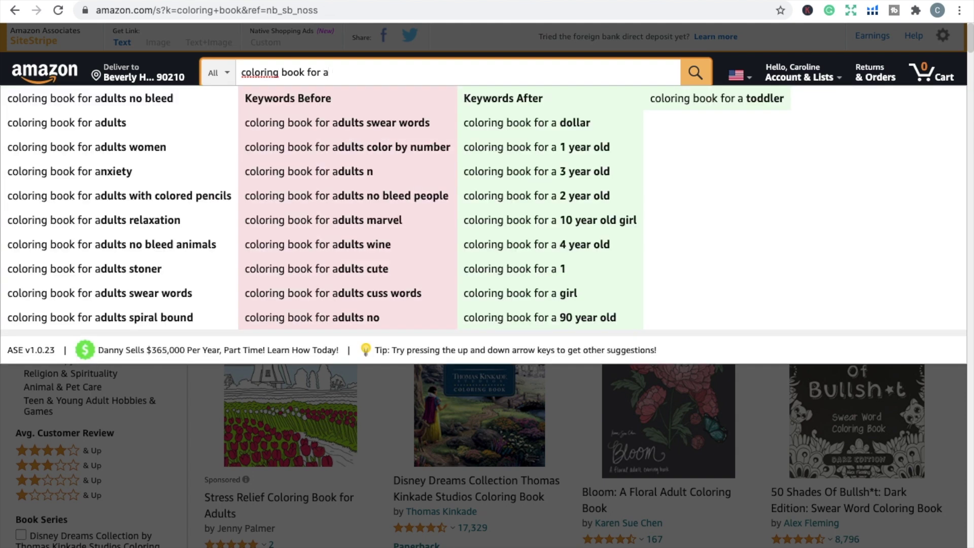
click(152, 157)
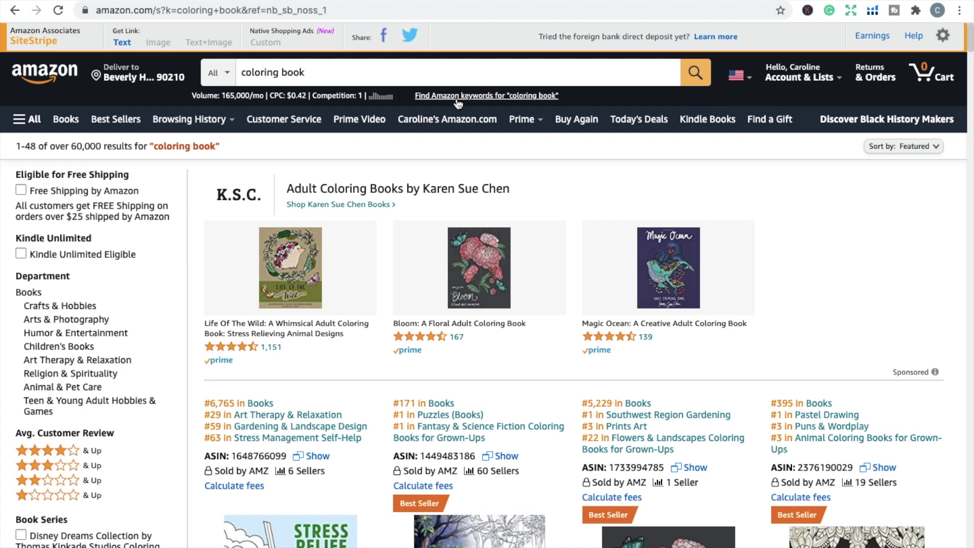
- Open the Keywords Everywhere list of Amazon keywords for "coloring book" and look through the related keywords
click(170, 0)
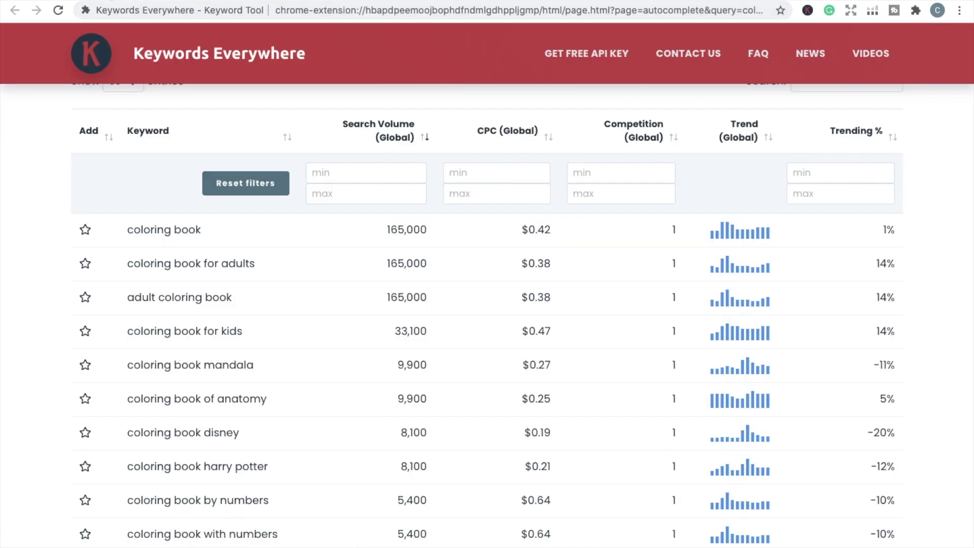
scroll(292, 317, down, 6)
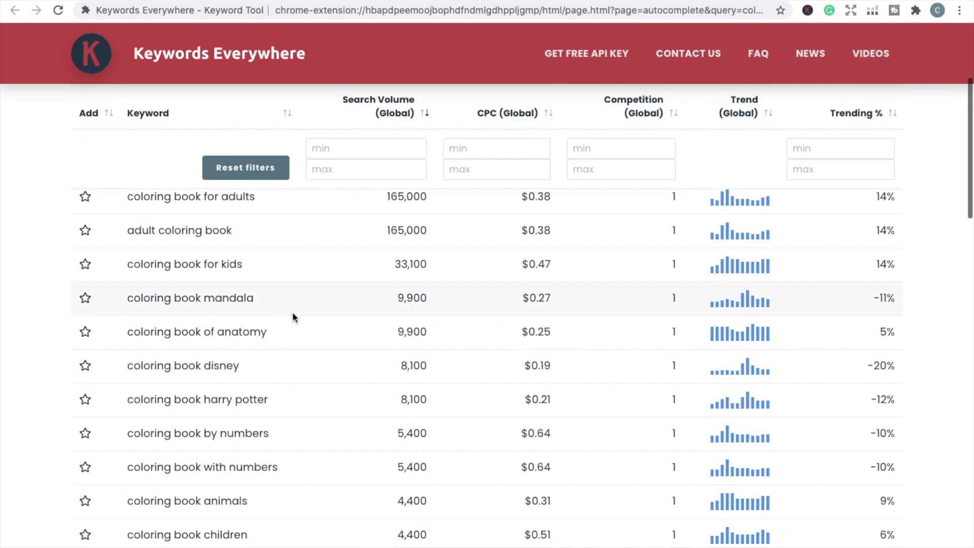
scroll(293, 317, down, 7)
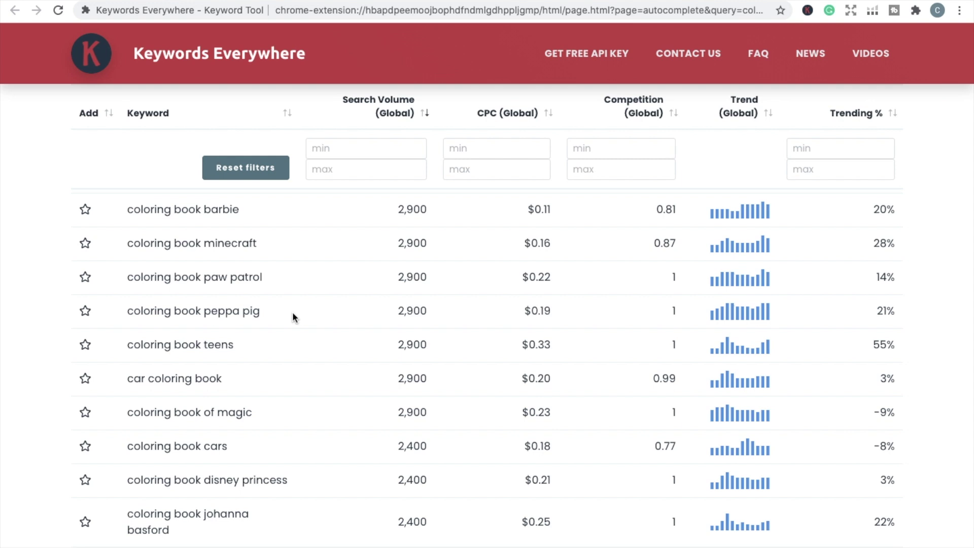
scroll(292, 317, down, 12)
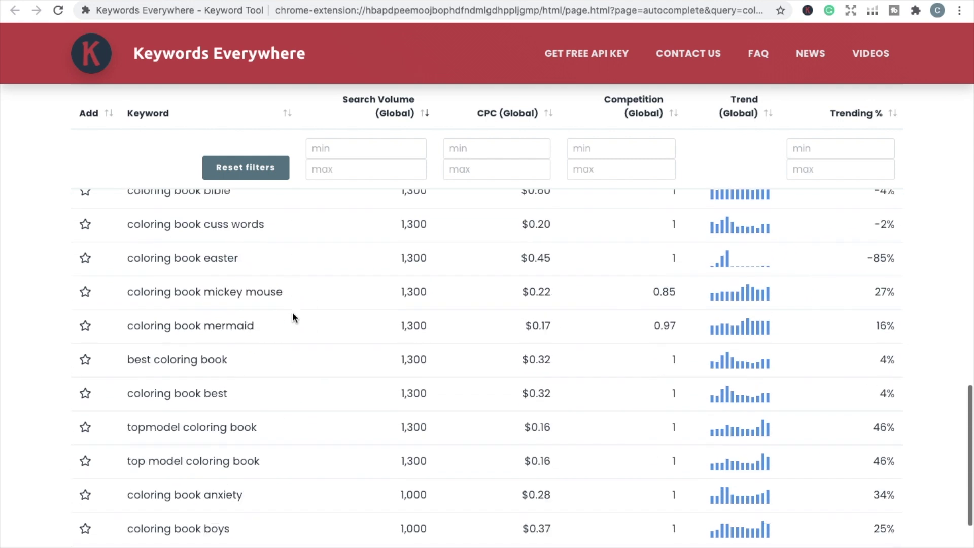
scroll(292, 317, down, 5)
scroll(293, 317, up, 20)
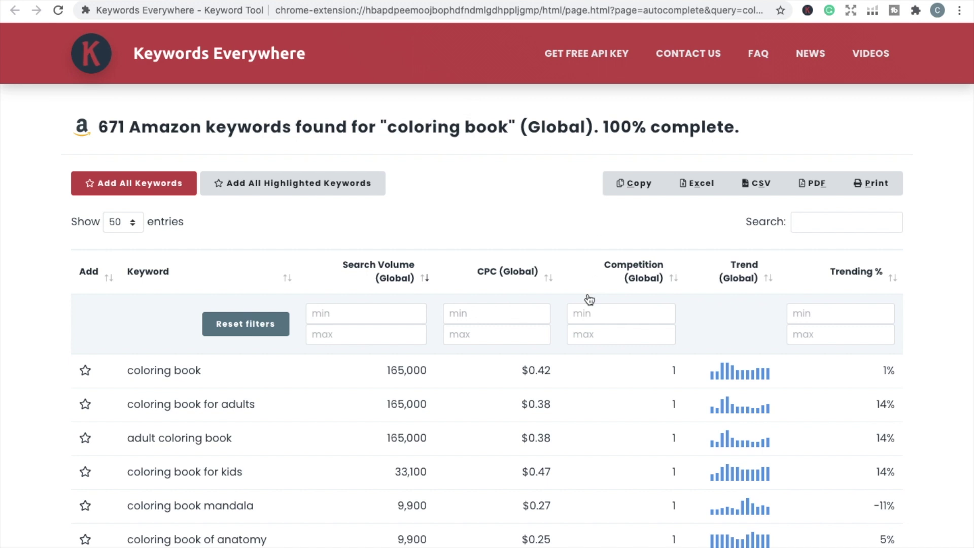
- Examine the monthly search trend details for the keywords "coloring book" and "coloring book easter"
scroll(589, 298, down, 2)
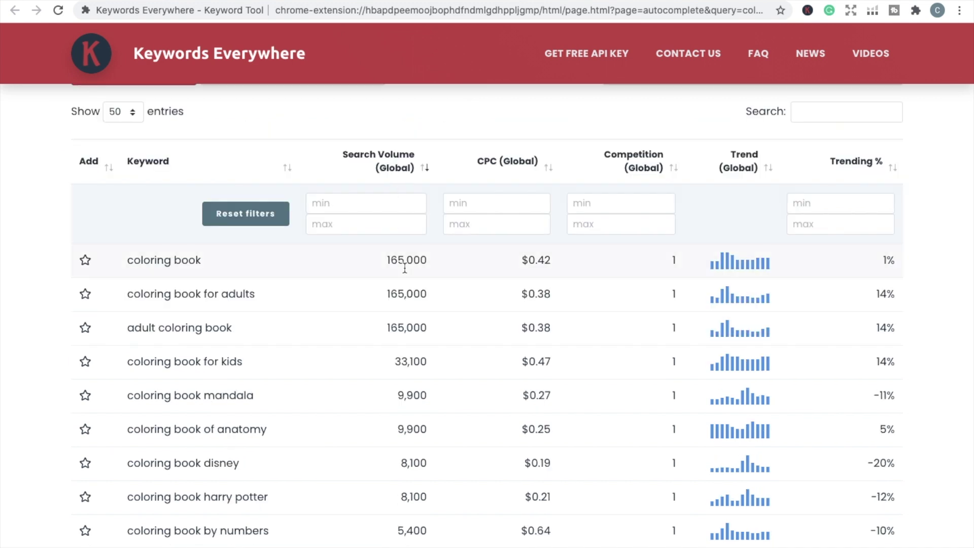
scroll(405, 268, down, 1)
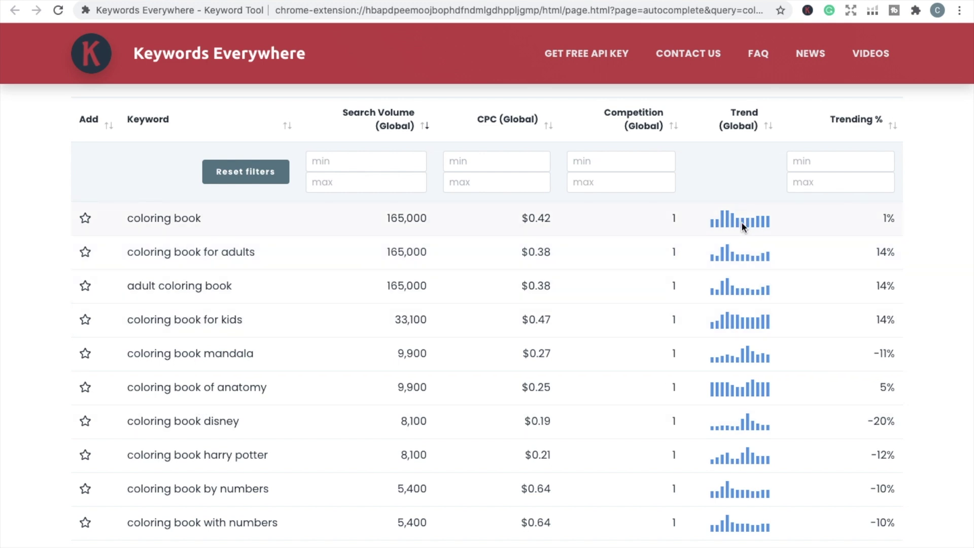
mouse_move(742, 226)
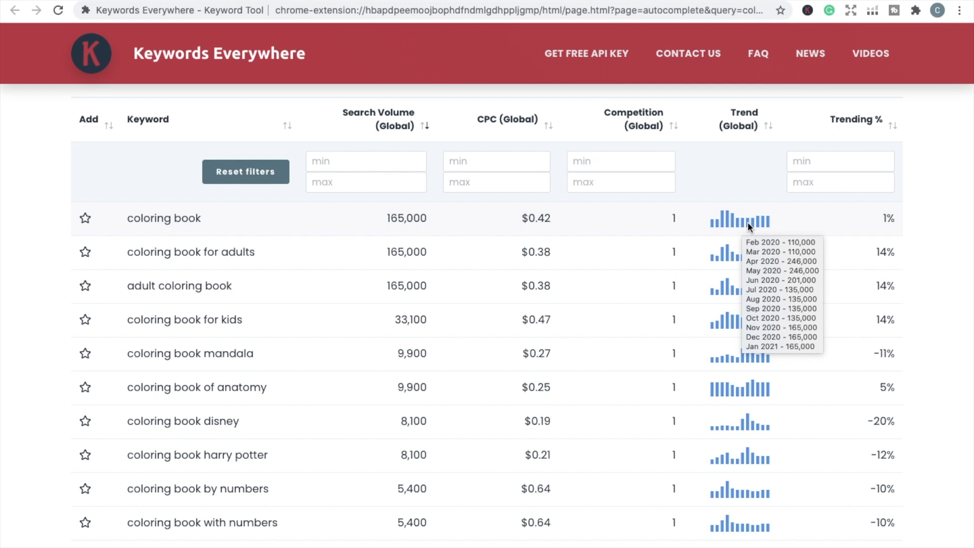
scroll(749, 227, down, 10)
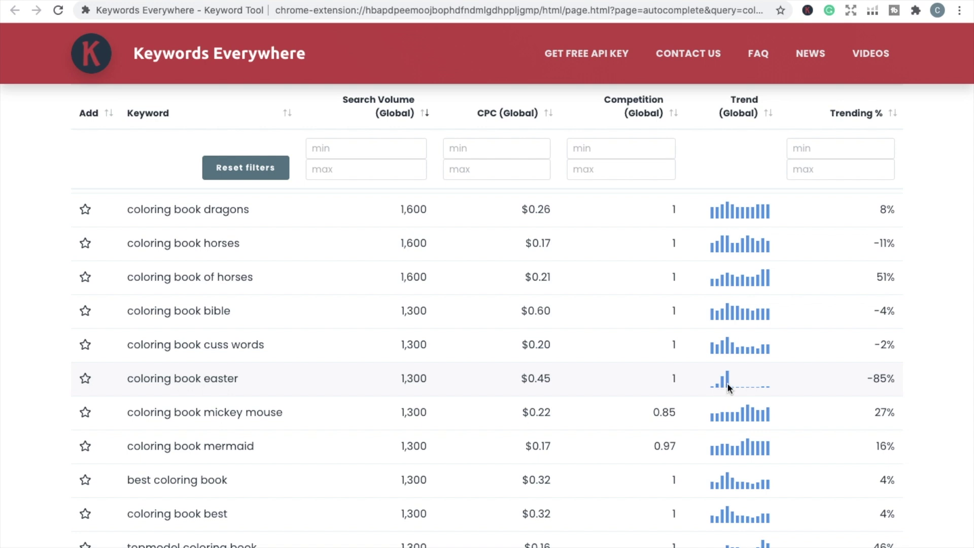
mouse_move(728, 386)
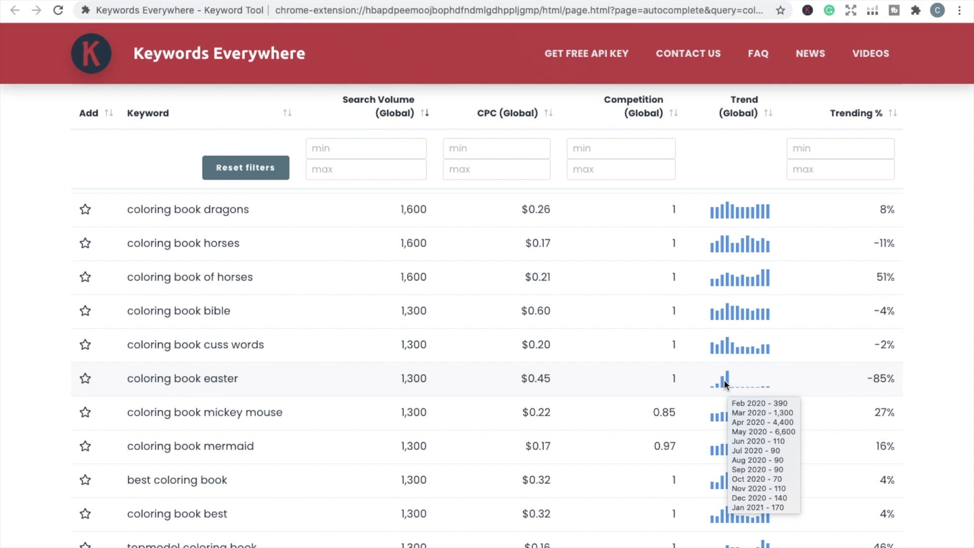
- Compare the trending percentages of the highest-volume coloring book keywords in the list
scroll(724, 383, up, 10)
scroll(900, 323, up, 3)
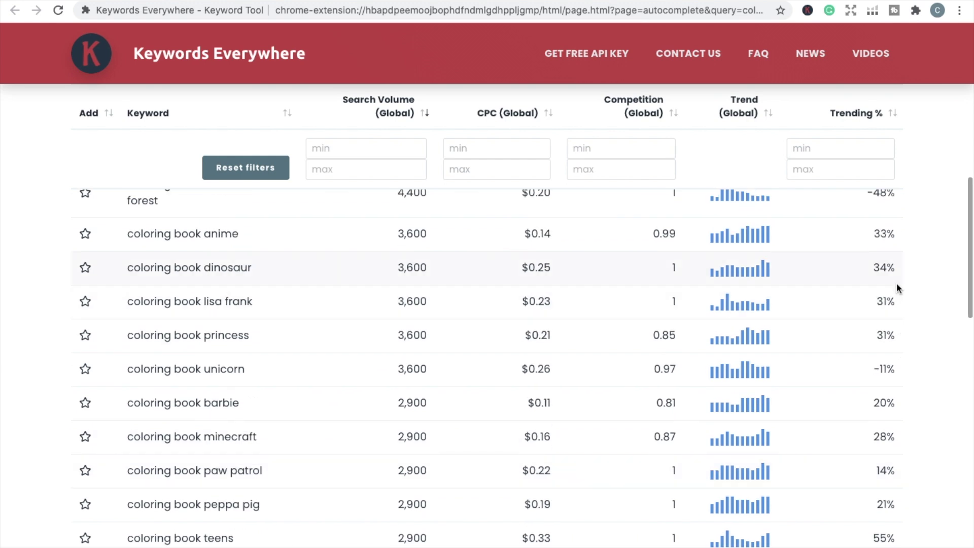
scroll(896, 286, up, 8)
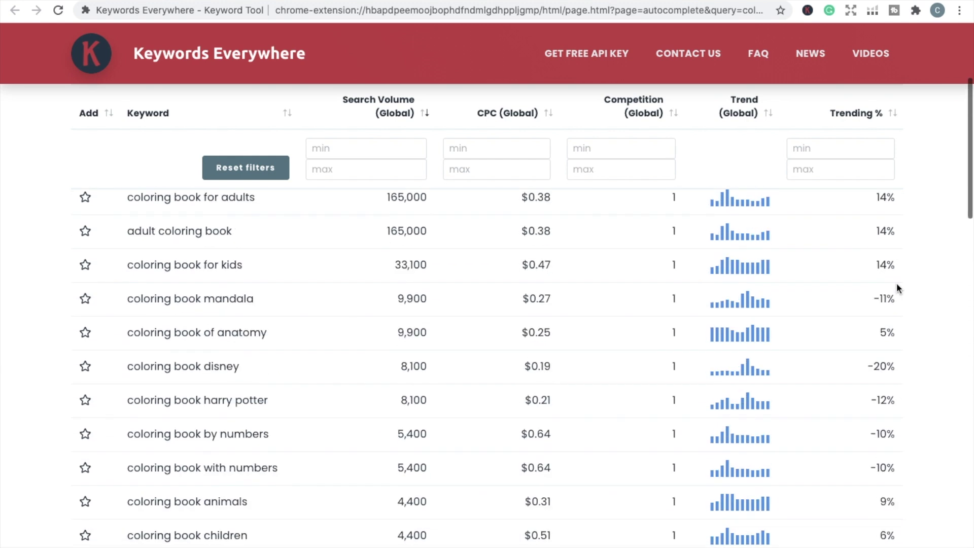
scroll(897, 286, up, 2)
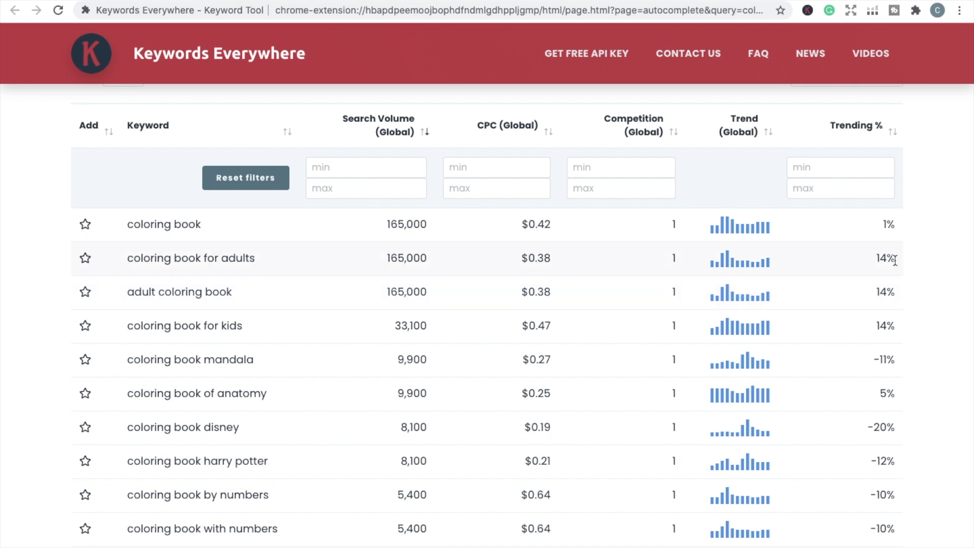
scroll(895, 260, down, 1)
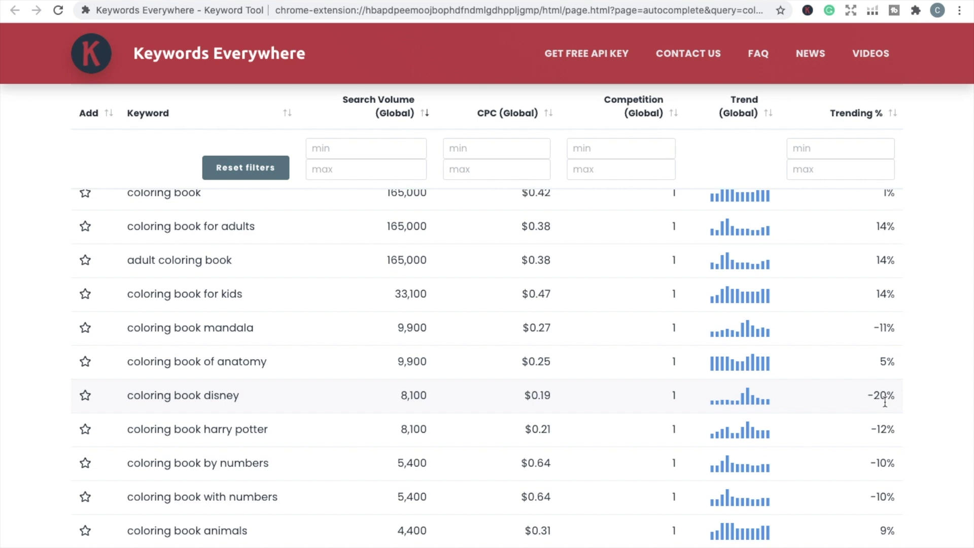
scroll(885, 402, up, 1)
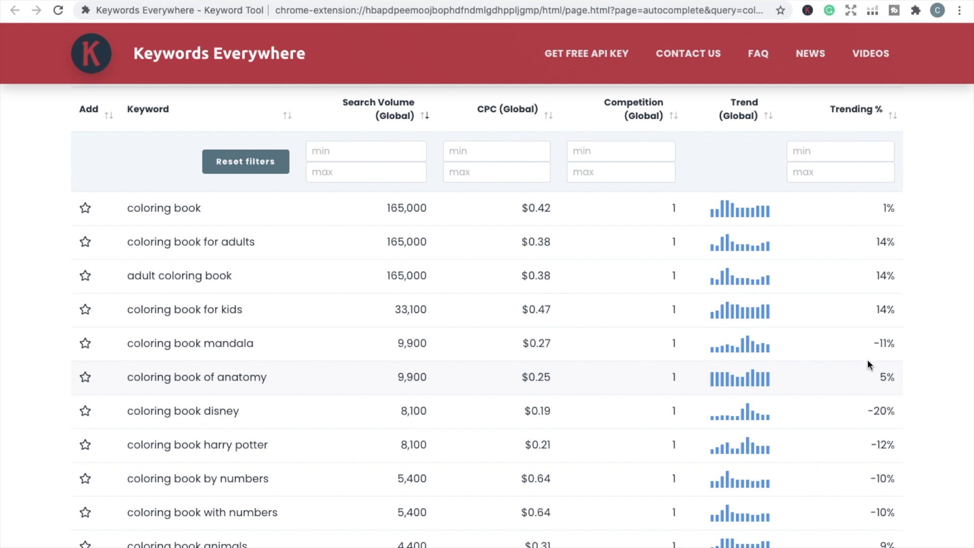
scroll(868, 360, up, 3)
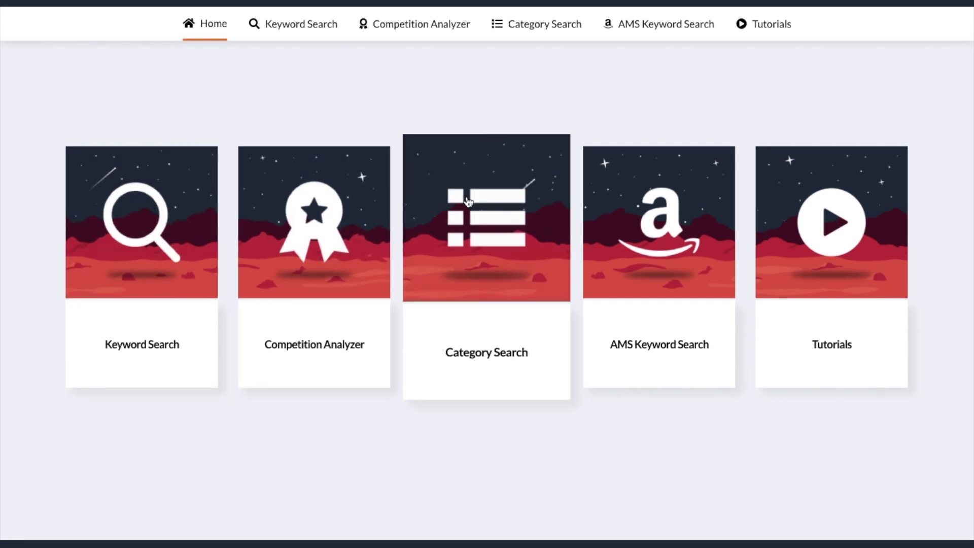
- Switch to Publisher Rocket and run an AMS Keyword Search for "coloring book" with the Book type
click(652, 203)
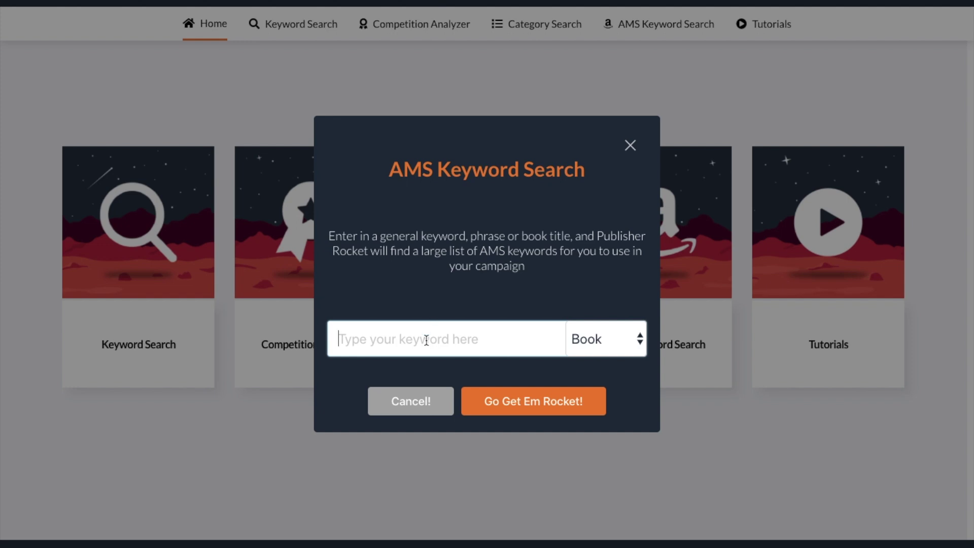
text(coloring book)
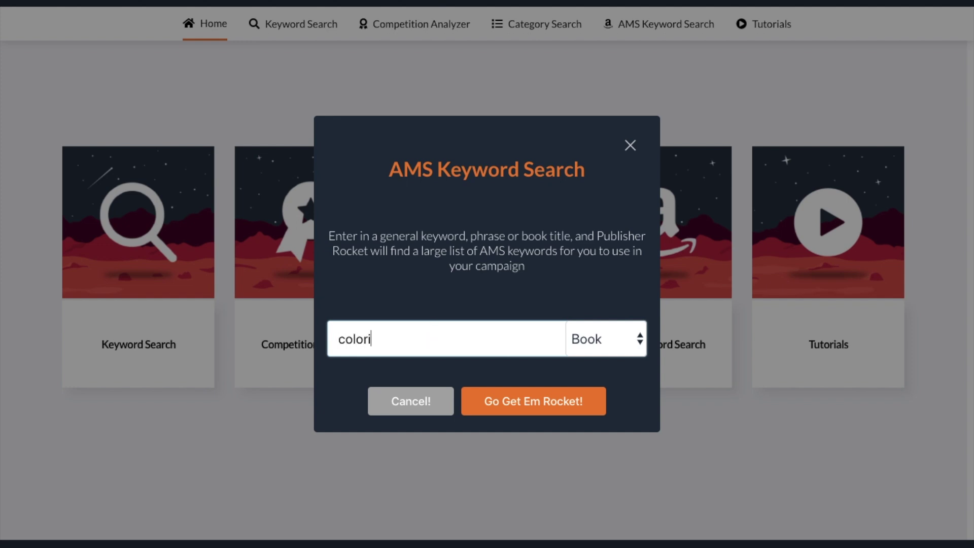
click(513, 401)
- Look through the AMS keyword results for coloring book niche ideas among the Amazon A to Z suggestions
scroll(512, 402, down, 9)
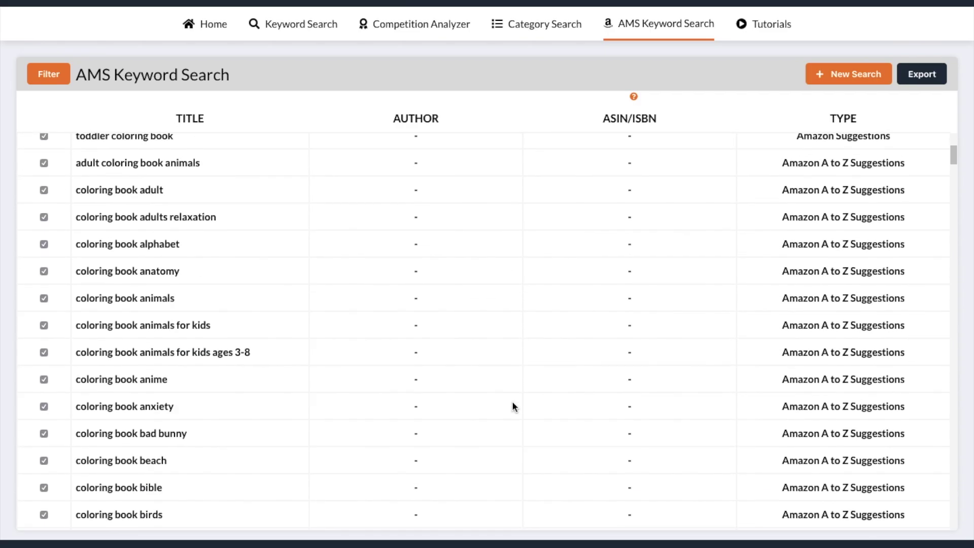
scroll(513, 402, down, 12)
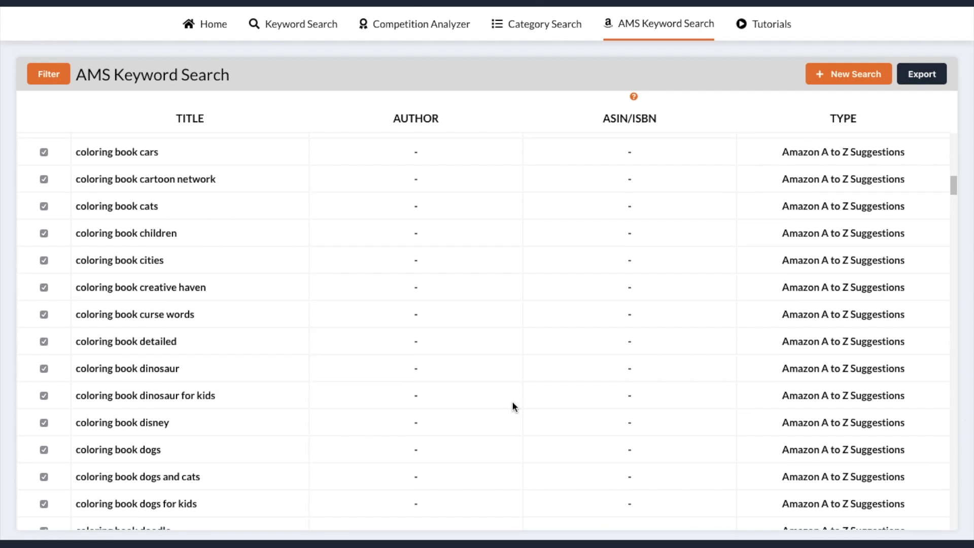
scroll(513, 403, down, 12)
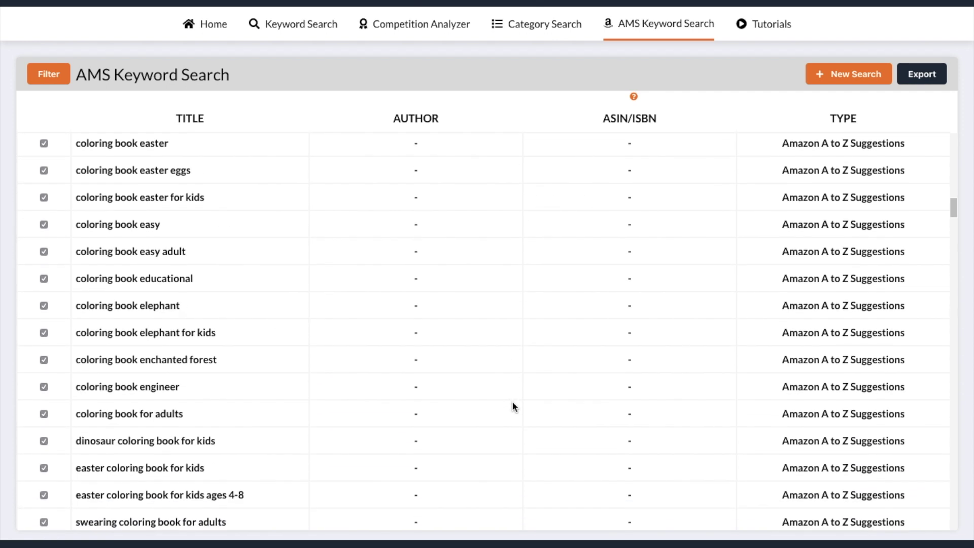
scroll(512, 406, down, 5)
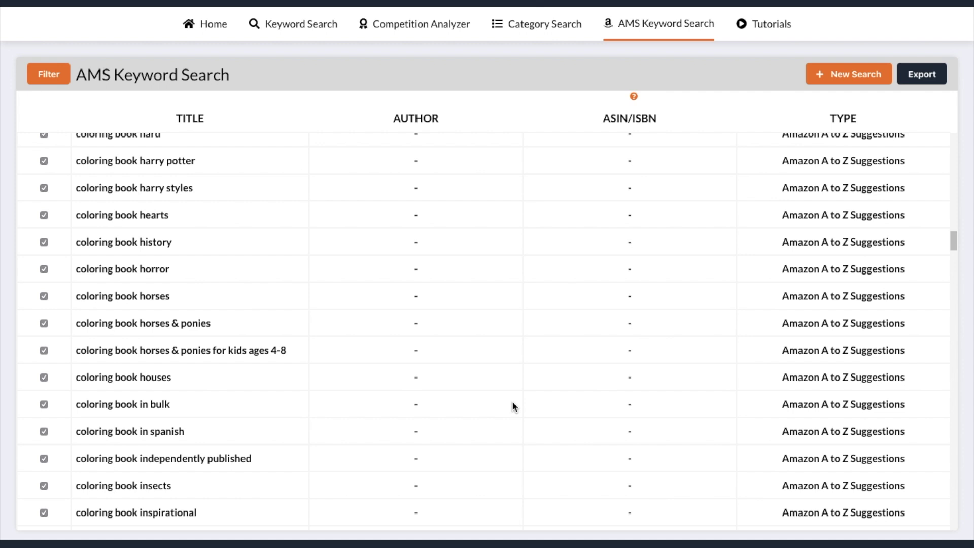
scroll(513, 406, down, 13)
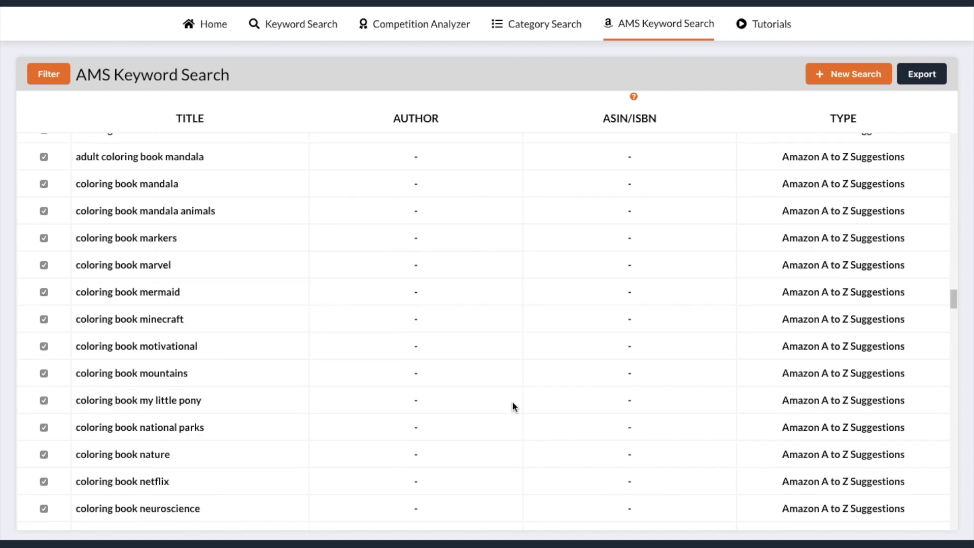
scroll(514, 406, down, 3)
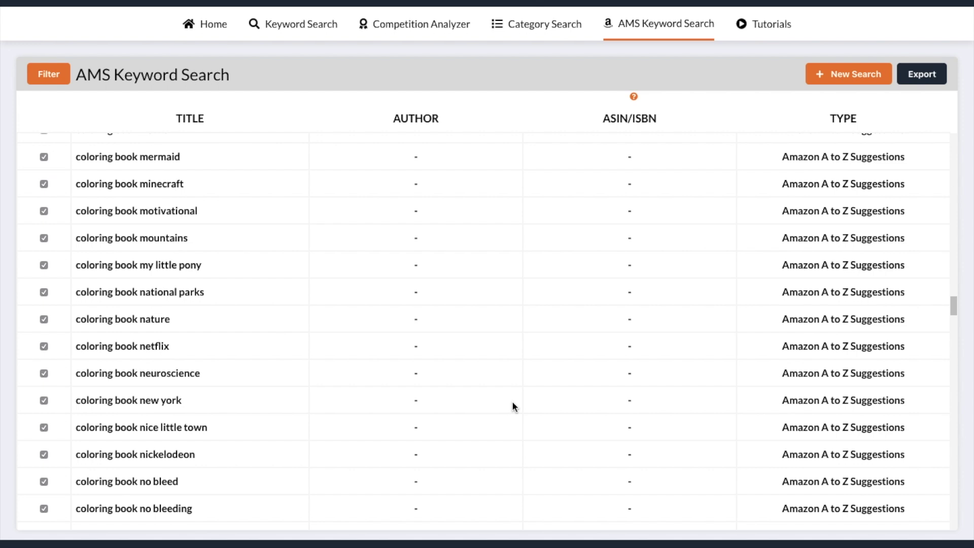
scroll(513, 406, down, 3)
scroll(514, 406, down, 10)
scroll(512, 406, down, 5)
- In Keyword Search, analyze the keywords "coloring book", "anatomy coloring book" and "coloring book for adults no bleed"
click(300, 25)
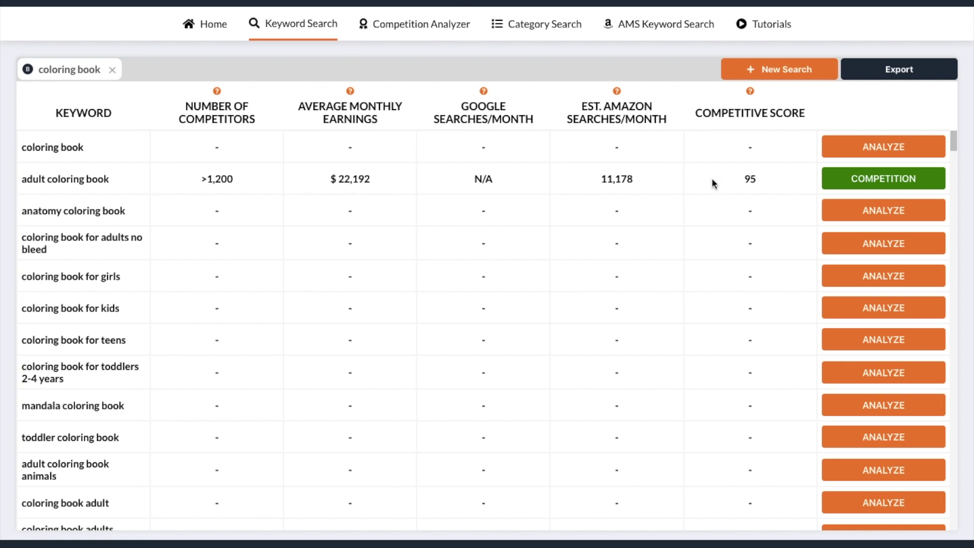
click(887, 148)
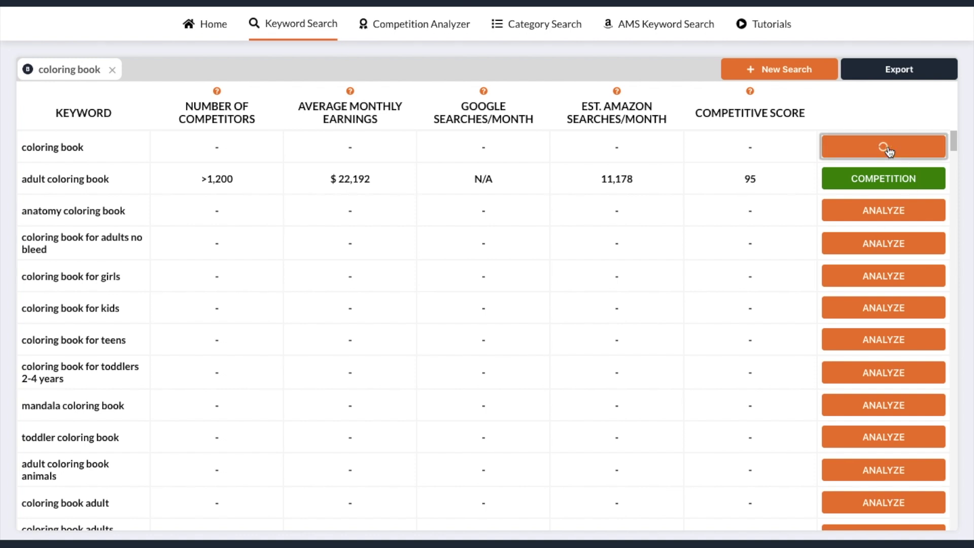
click(893, 220)
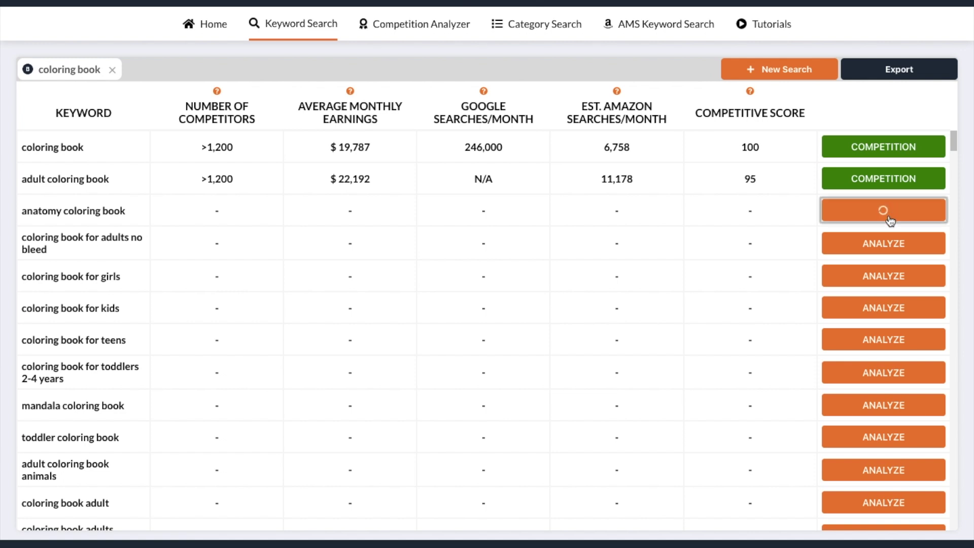
click(889, 250)
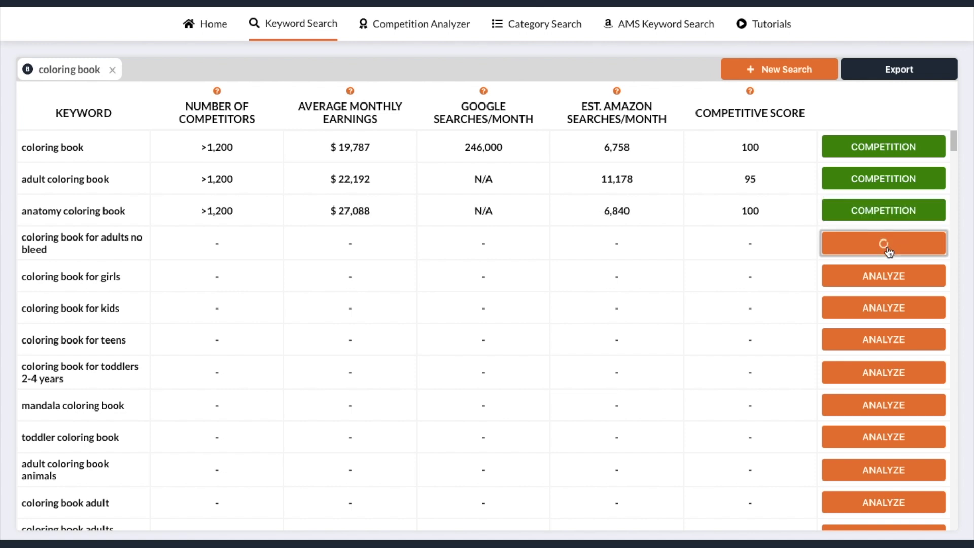